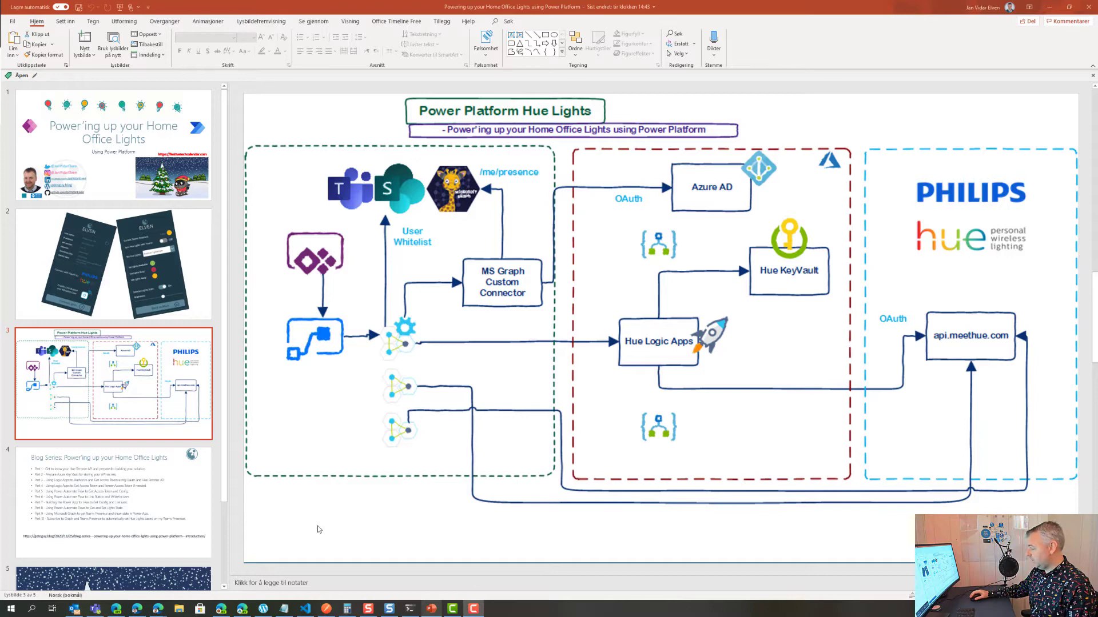
Switch to the running Elven Philips Hue app showing bridge Philips Hue S35 at 192.168.0.102, API 1.41.0
click(242, 609)
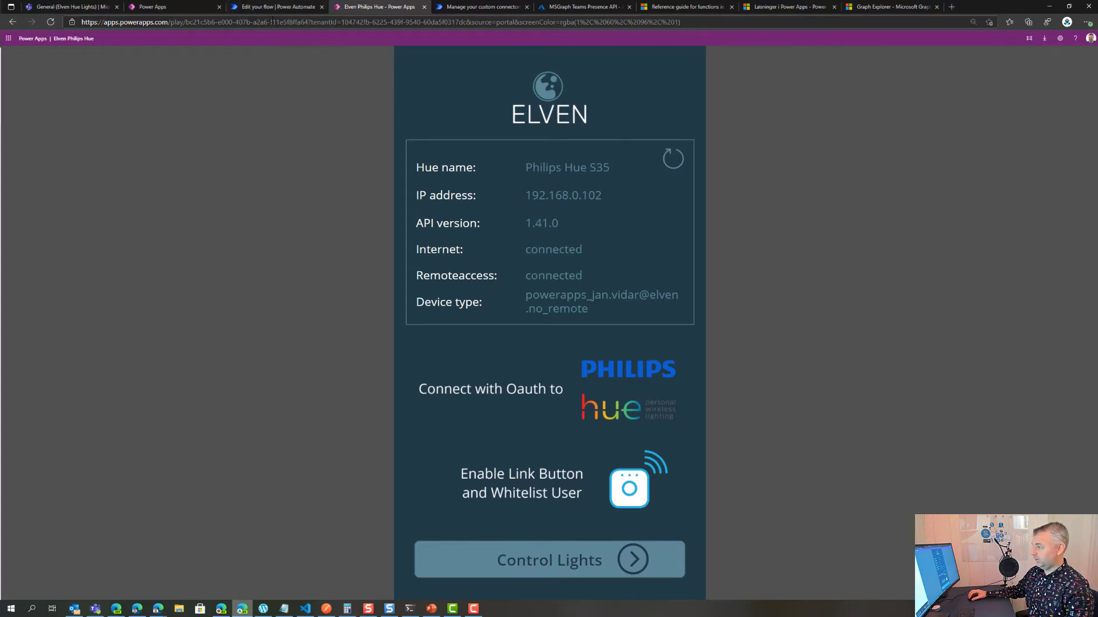
In the v2 flow, expand the PowerApps, Get Hue Access Token, UserDisplayName and Get My Hue User steps
click(278, 6)
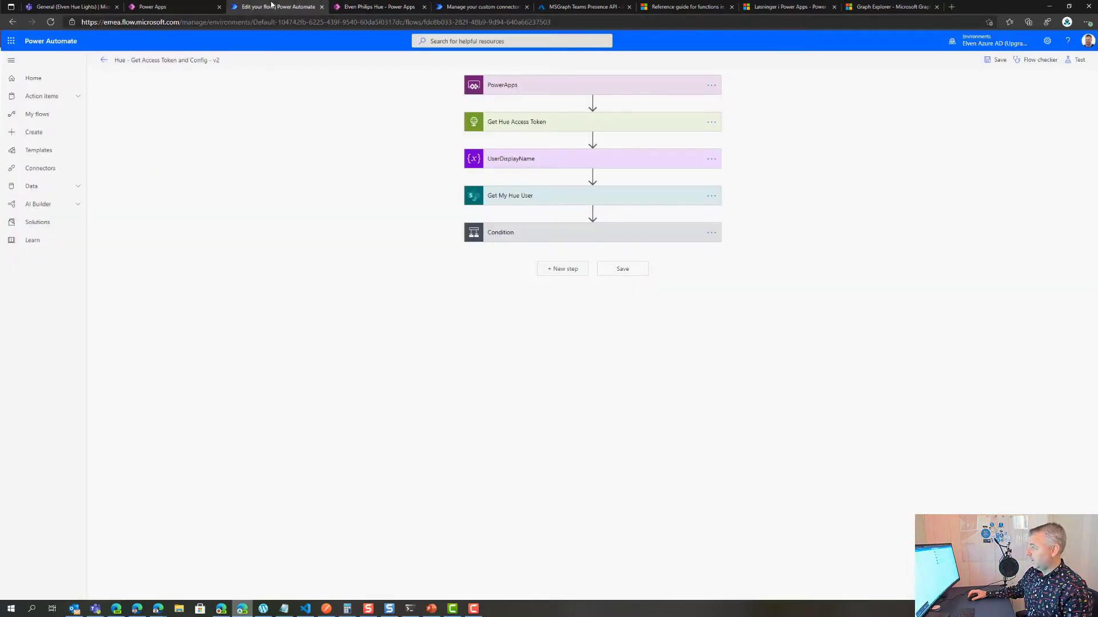
click(527, 86)
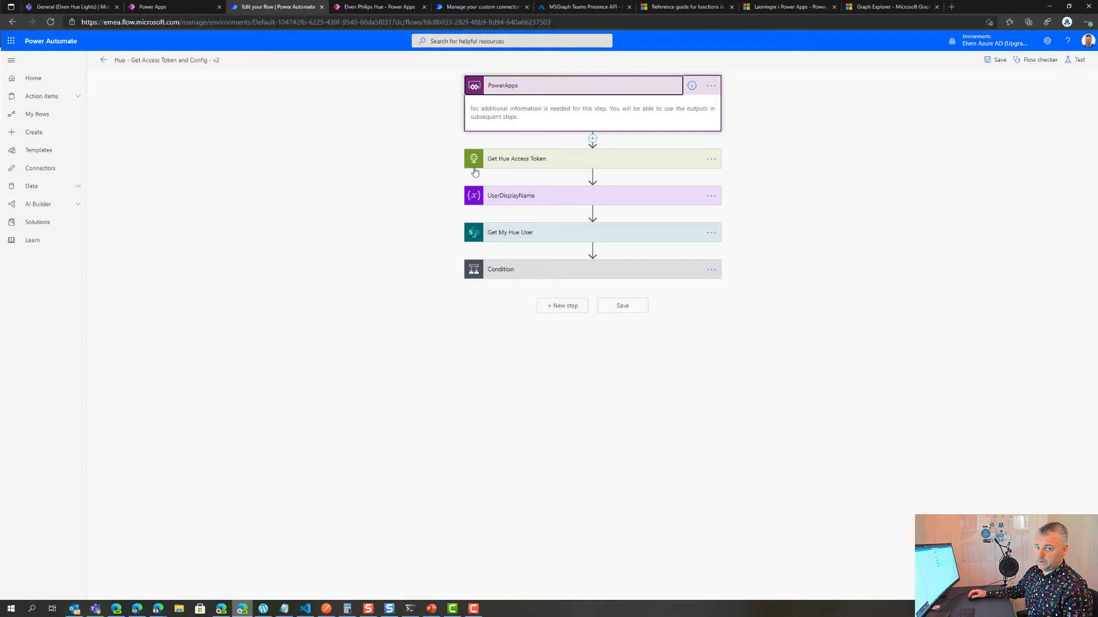
click(550, 164)
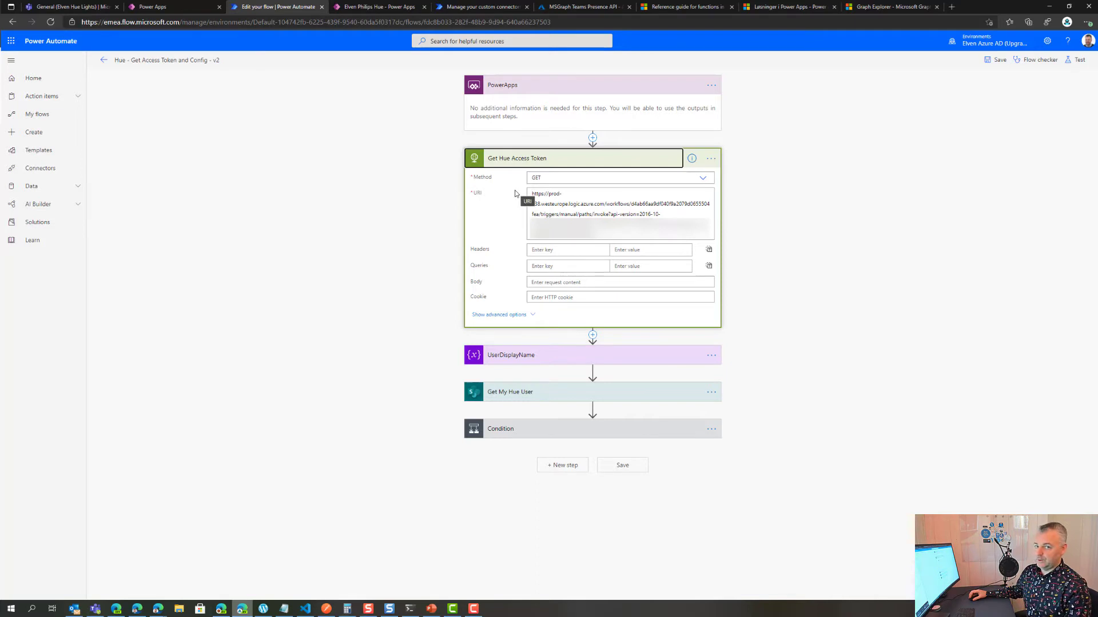
click(596, 357)
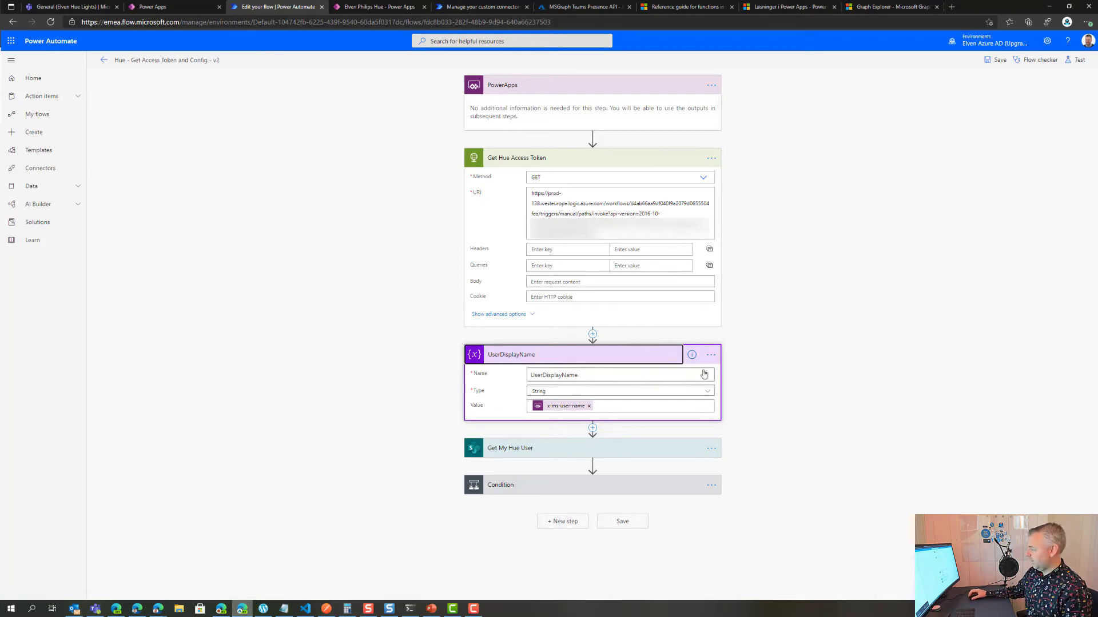
click(569, 452)
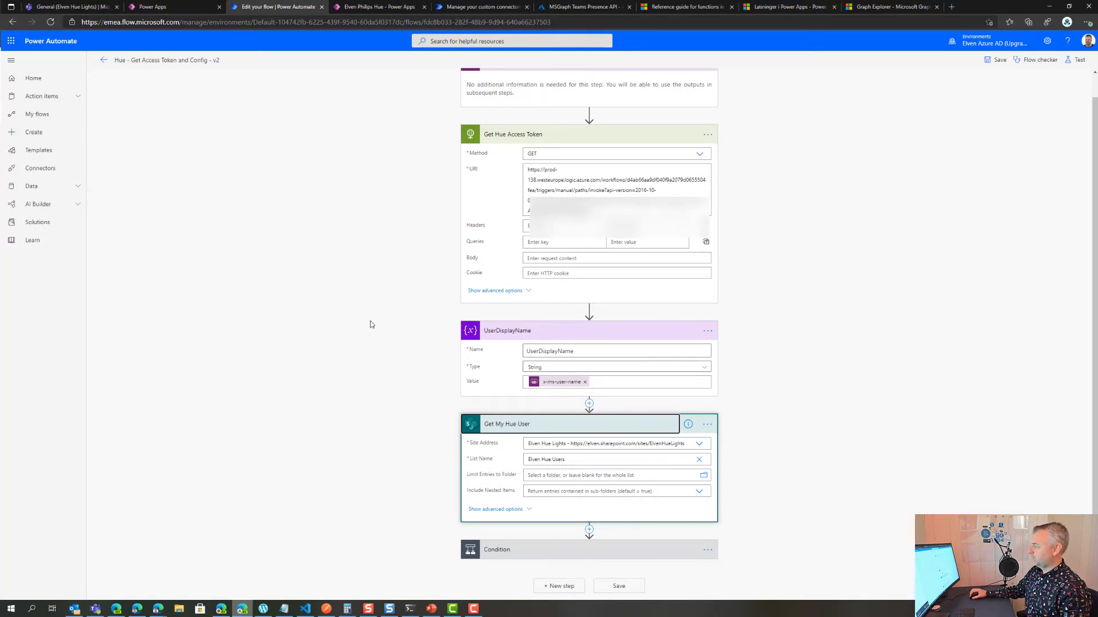
View the Elven Hue Users list tab in the Elven Hue Lights General channel, holding one user
click(86, 7)
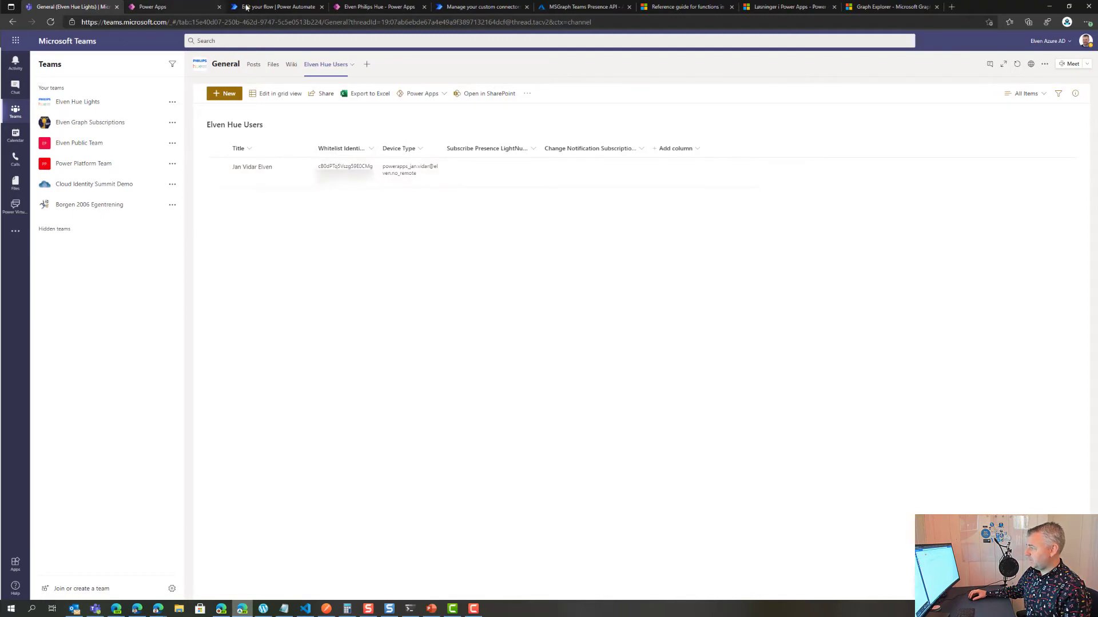
Reveal Get My Hue User's advanced options, including the Filter Query Title eq UserDisplayName
click(278, 7)
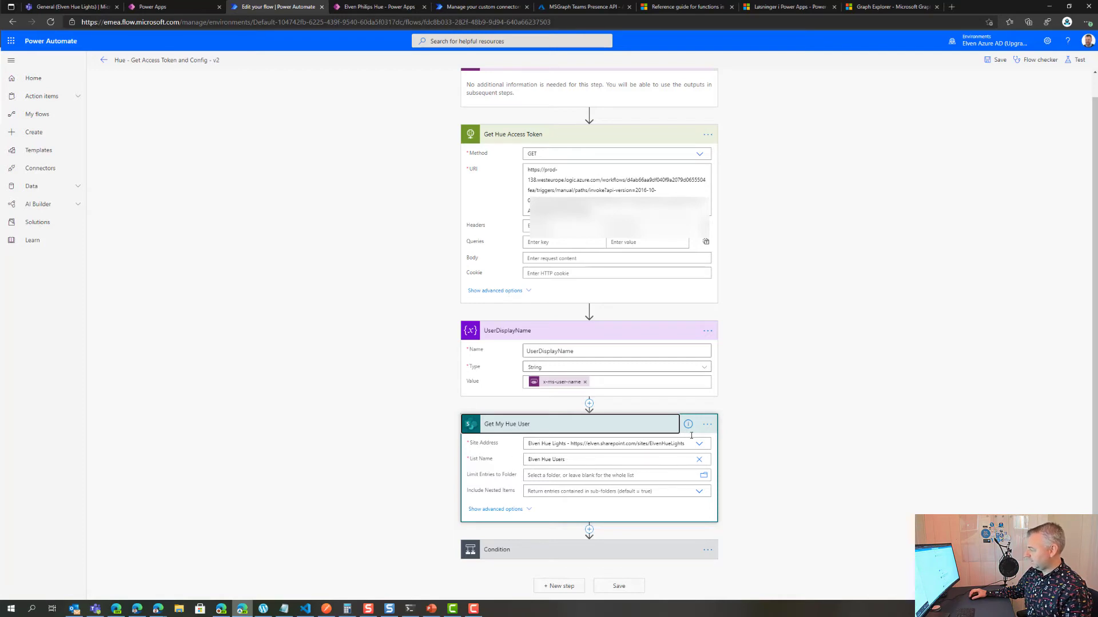
click(510, 509)
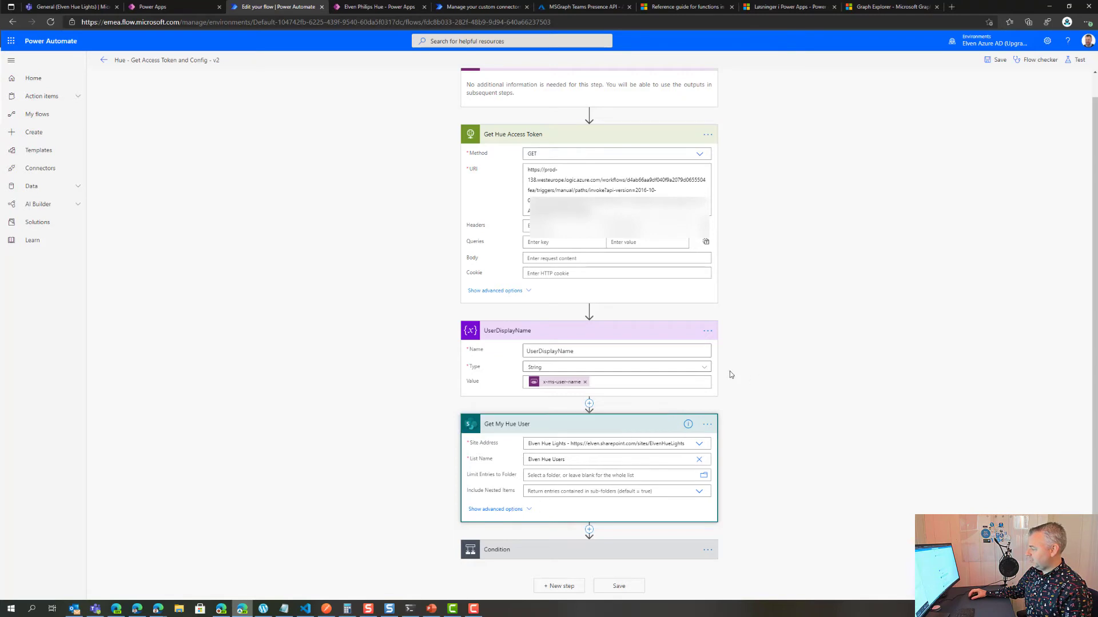
scroll(772, 311, down, 1)
scroll(772, 310, down, 1)
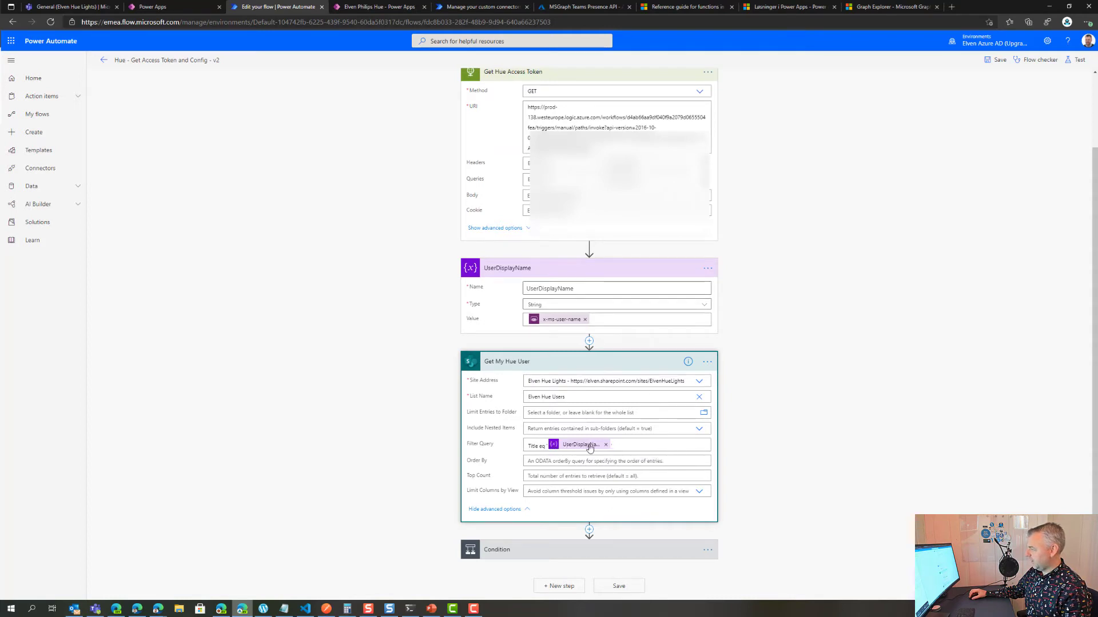
Recheck the Elven Hue Users list in Teams, then expand the Condition step in the flow
click(71, 9)
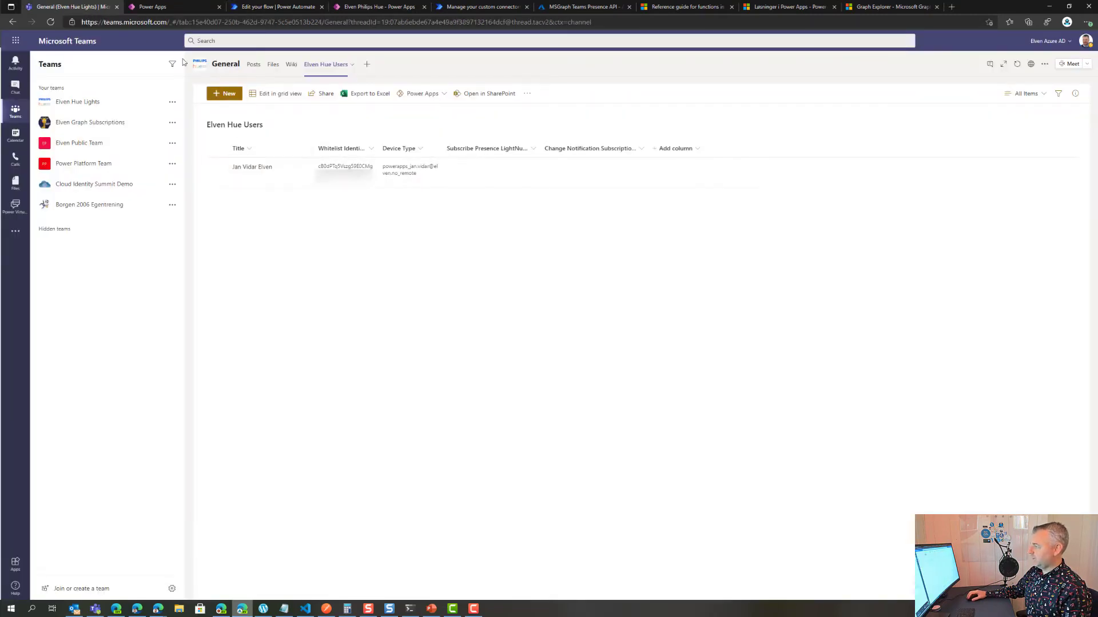
click(260, 6)
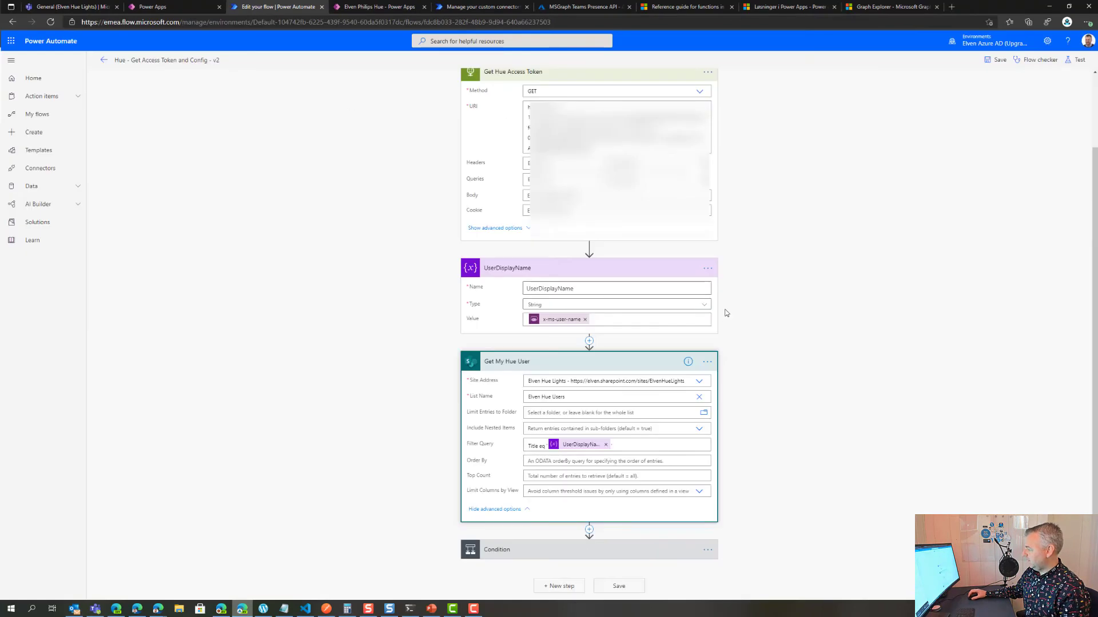
click(589, 550)
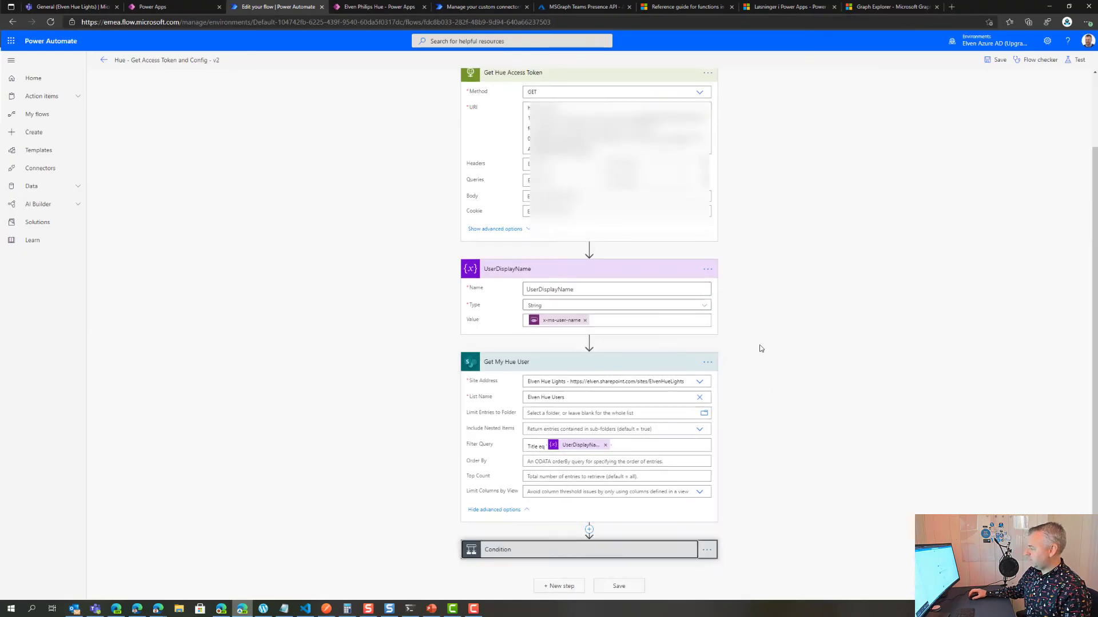
Inspect the Response No Access Token action under the status-code-204 Condition, then collapse it
scroll(770, 277, down, 3)
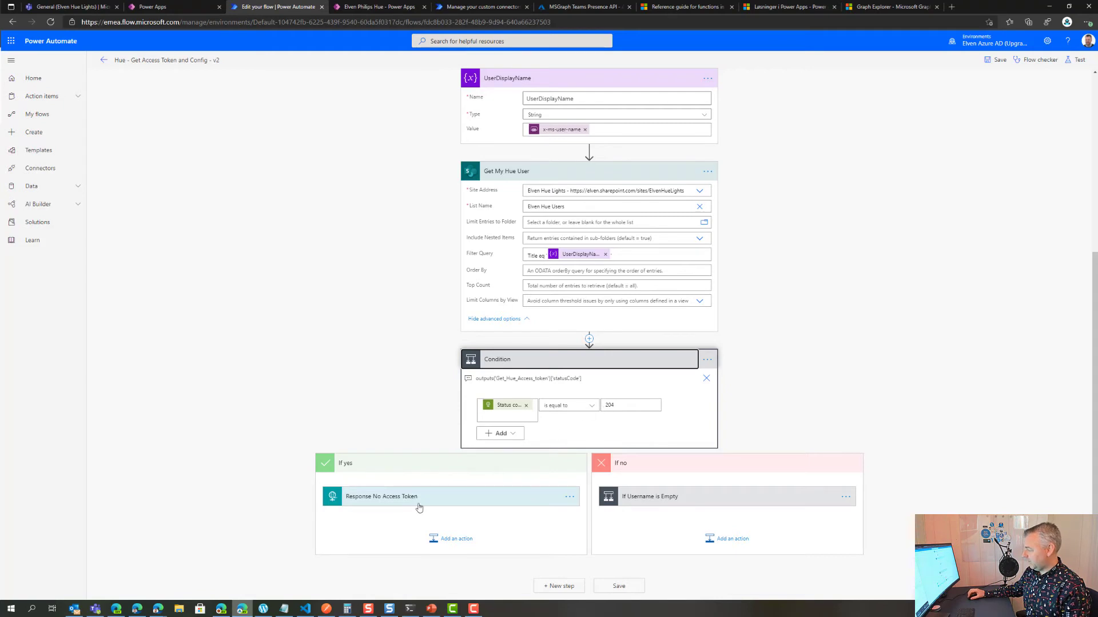
click(395, 478)
click(400, 495)
scroll(448, 478, down, 3)
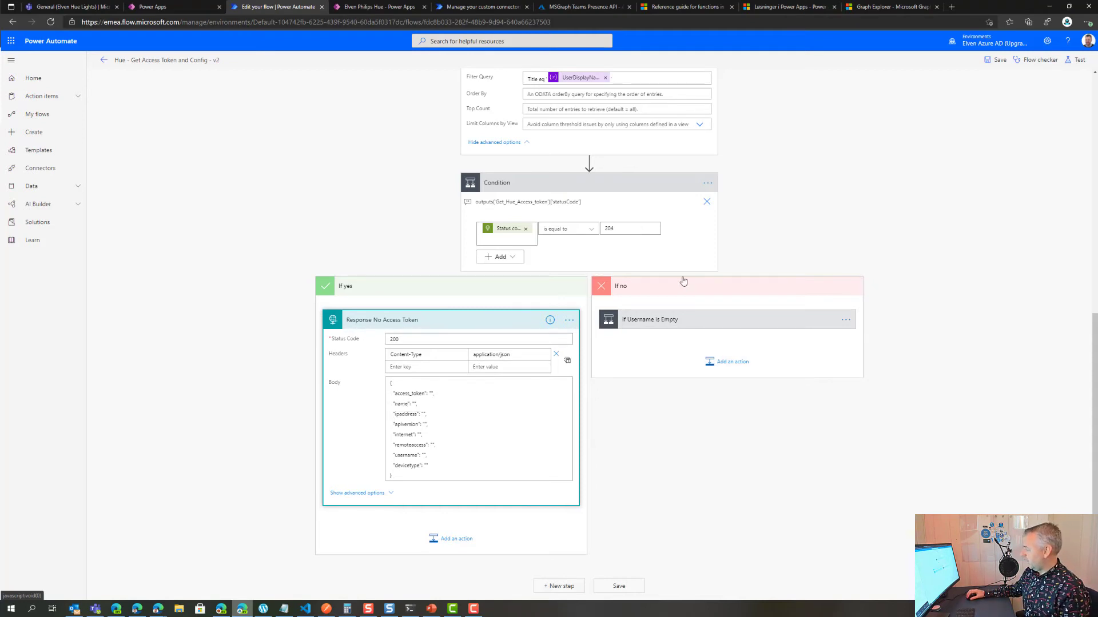
click(480, 320)
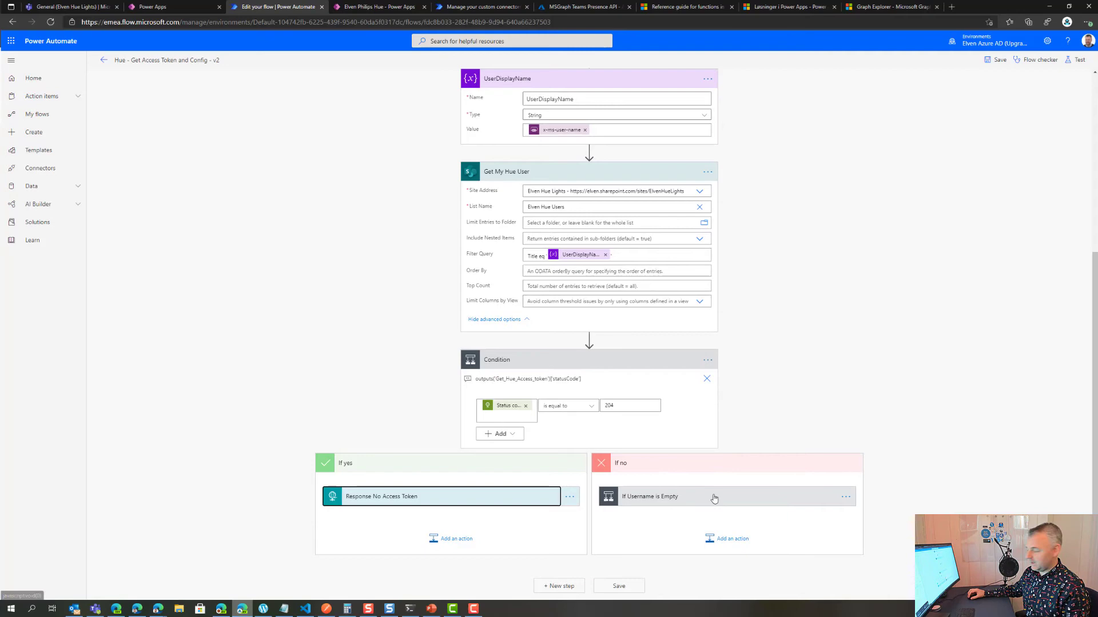
Expand If Username is Empty to show its empty(...) equals true check and both branches
click(691, 504)
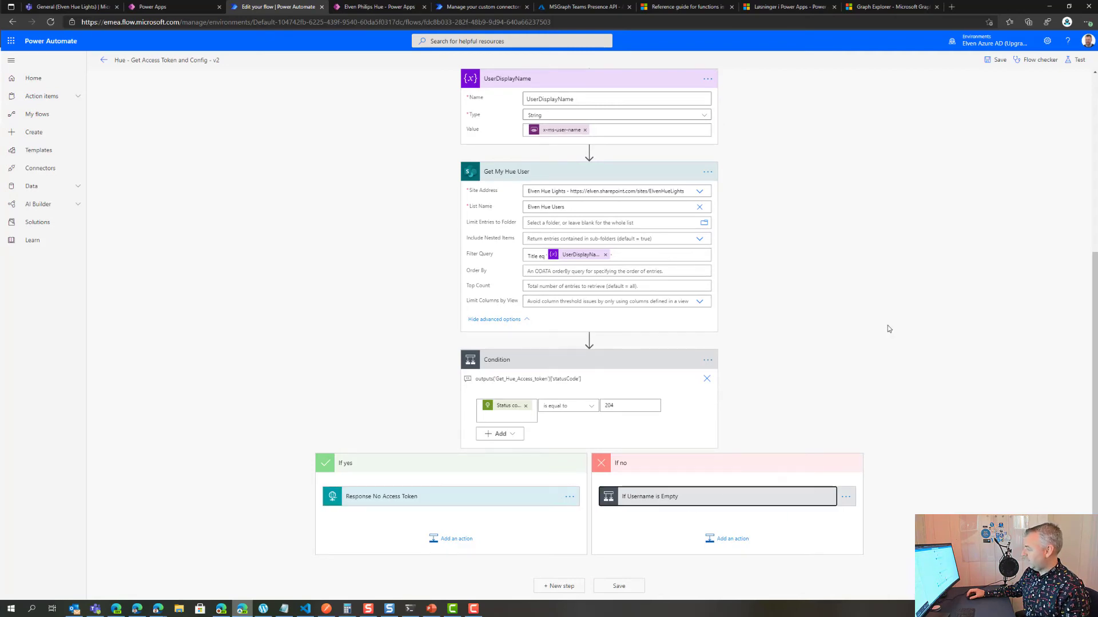
scroll(709, 320, up, 2)
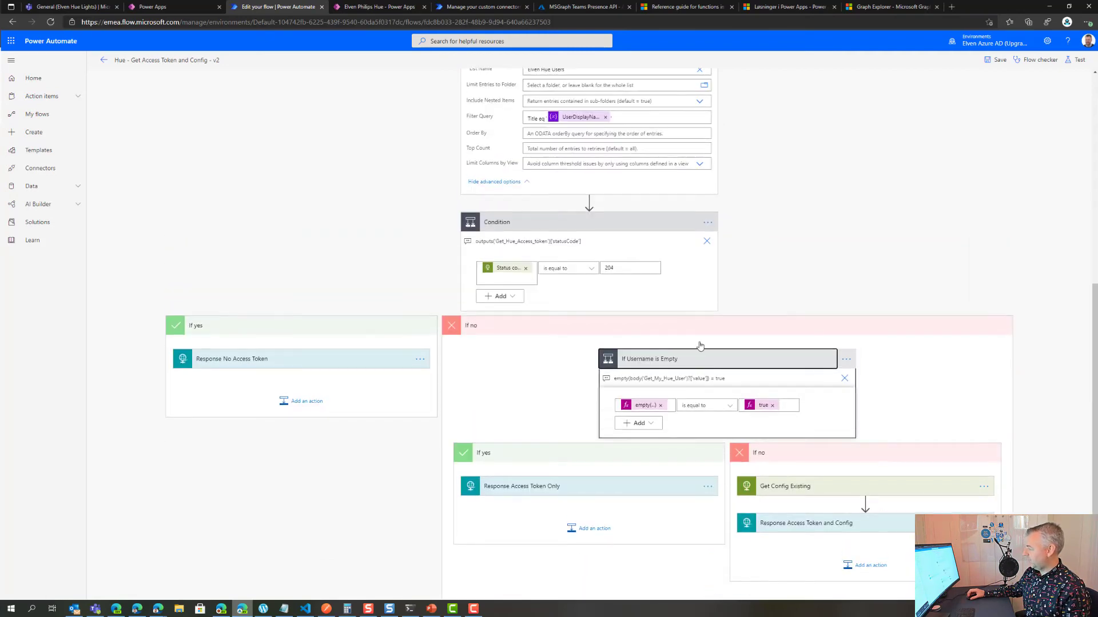
scroll(697, 343, up, 2)
scroll(683, 304, down, 2)
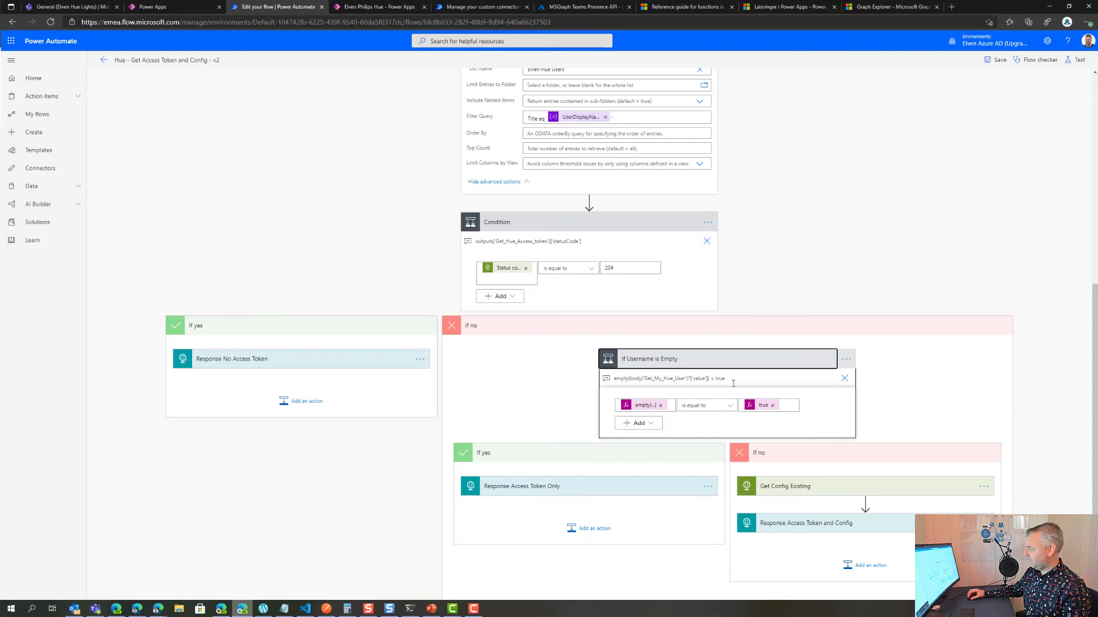
scroll(715, 375, down, 2)
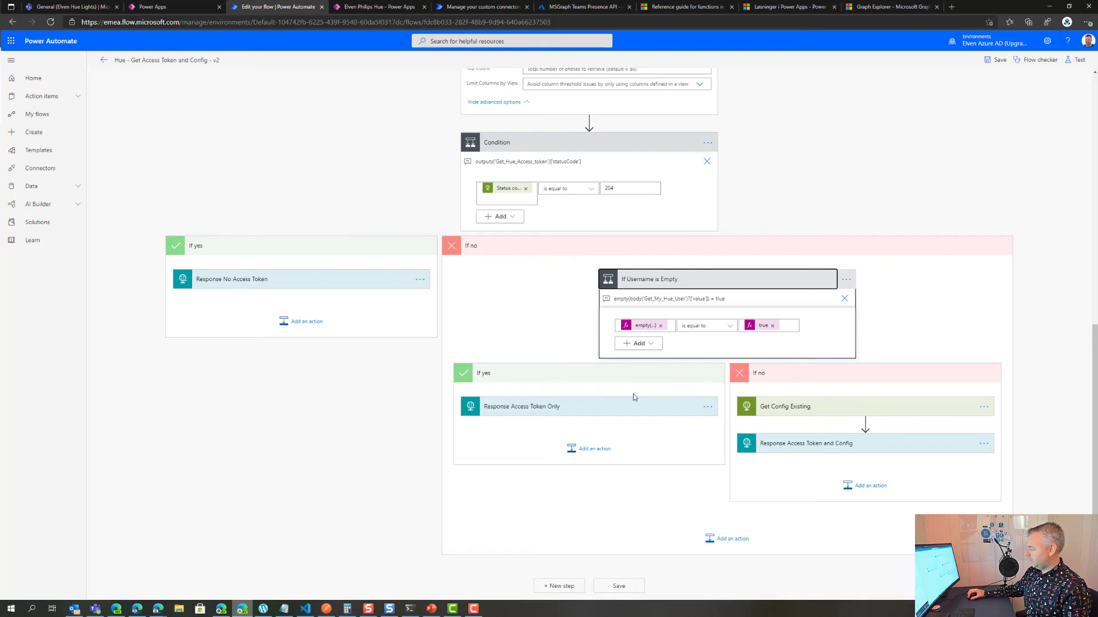
click(588, 407)
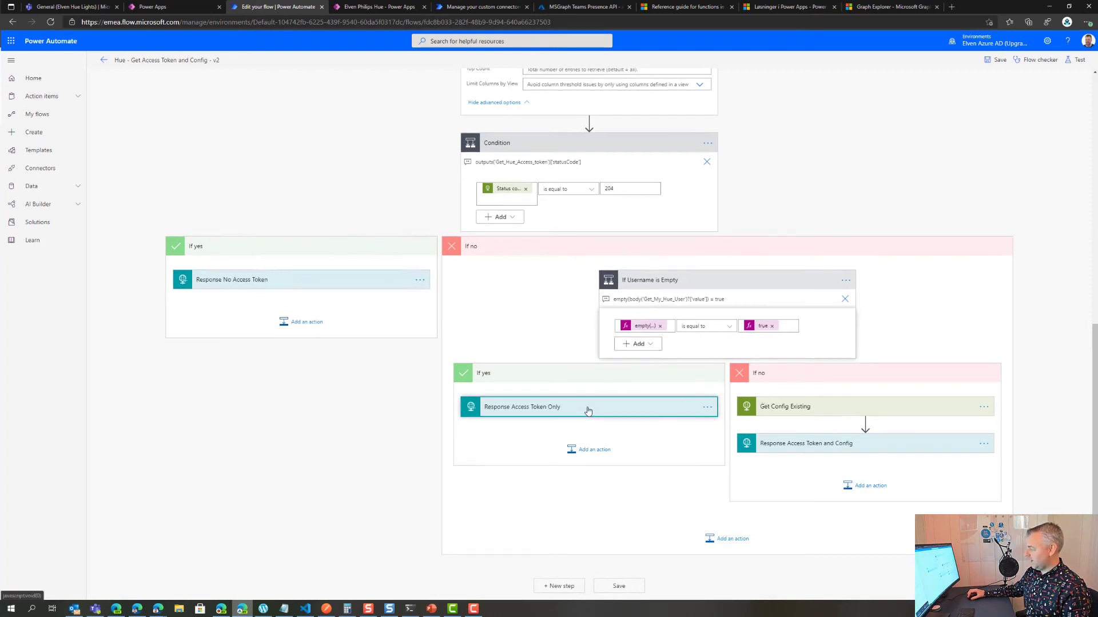
scroll(590, 408, down, 3)
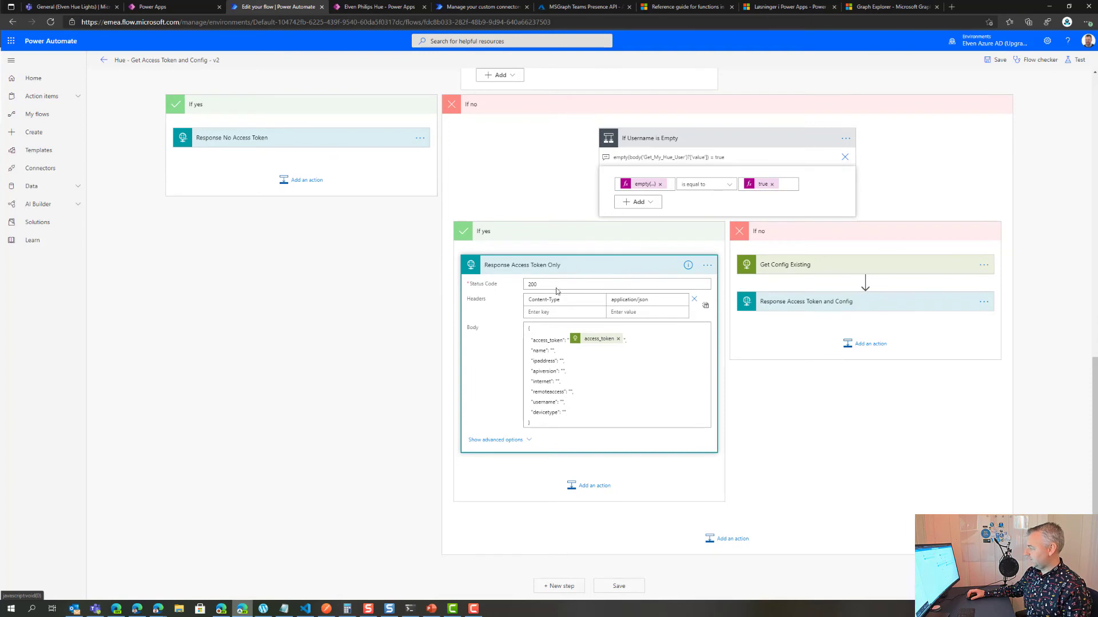
click(566, 266)
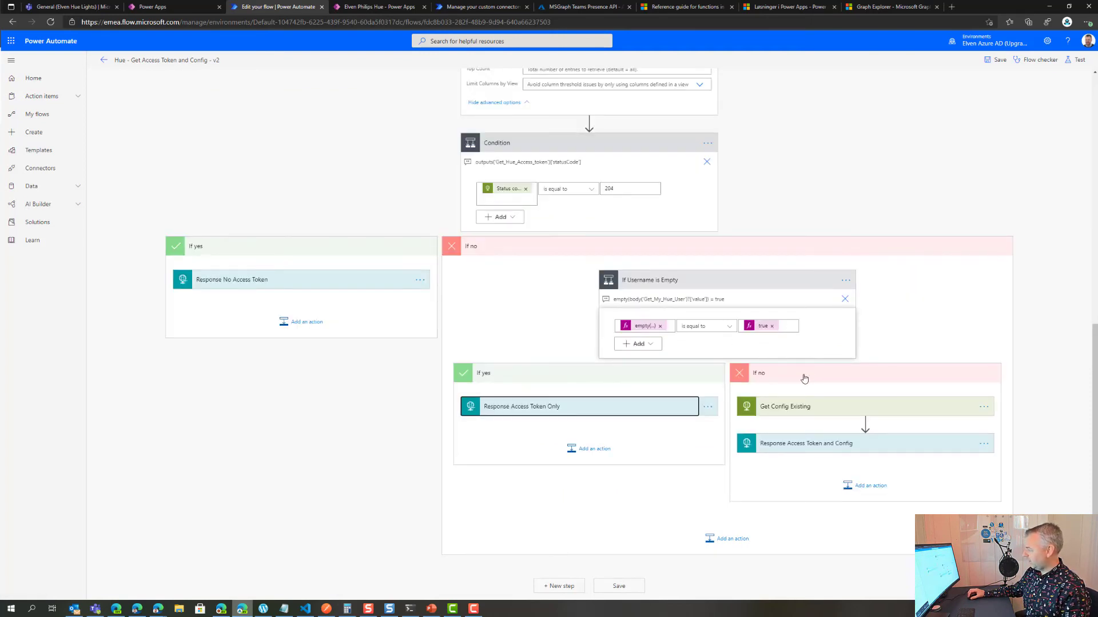
click(94, 8)
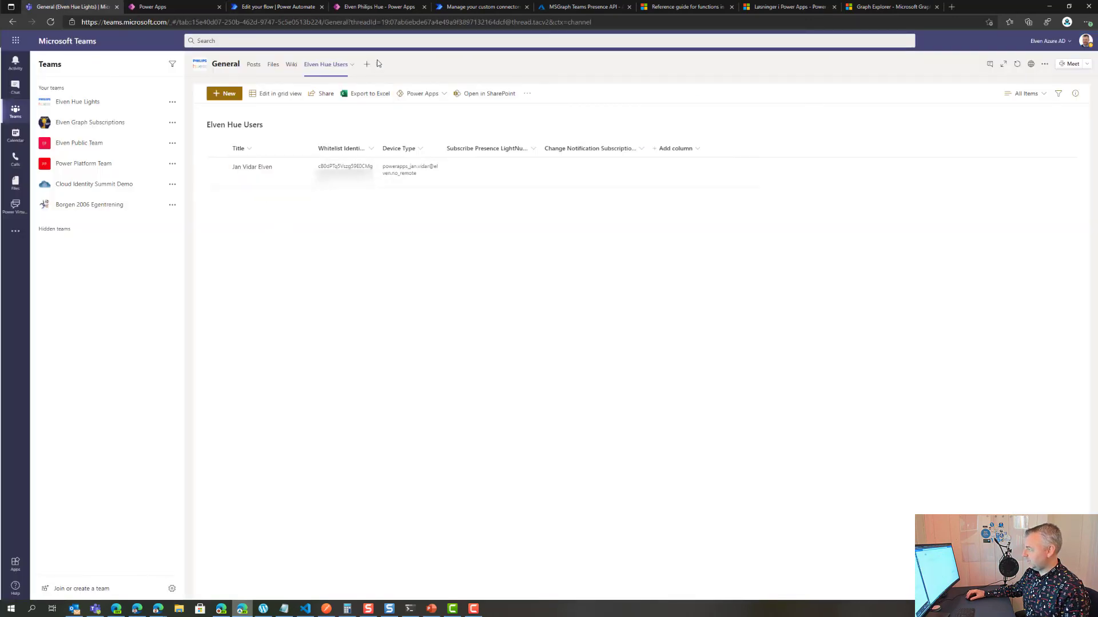
click(278, 7)
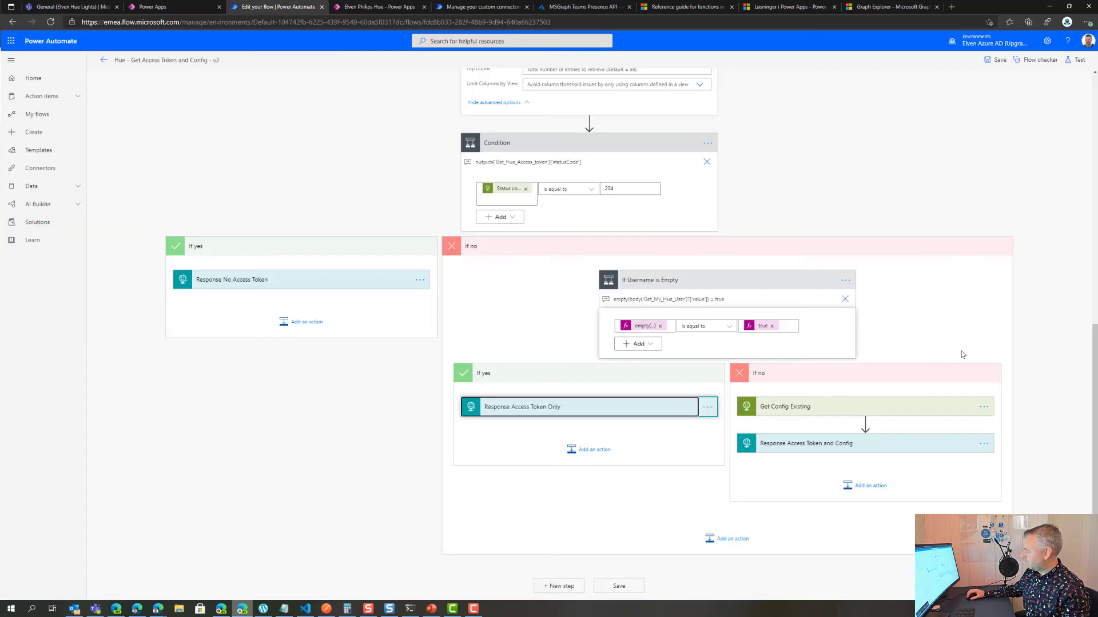
Inspect Get Config Existing's URI and GET method, then expand Response Access Token and Config
click(803, 410)
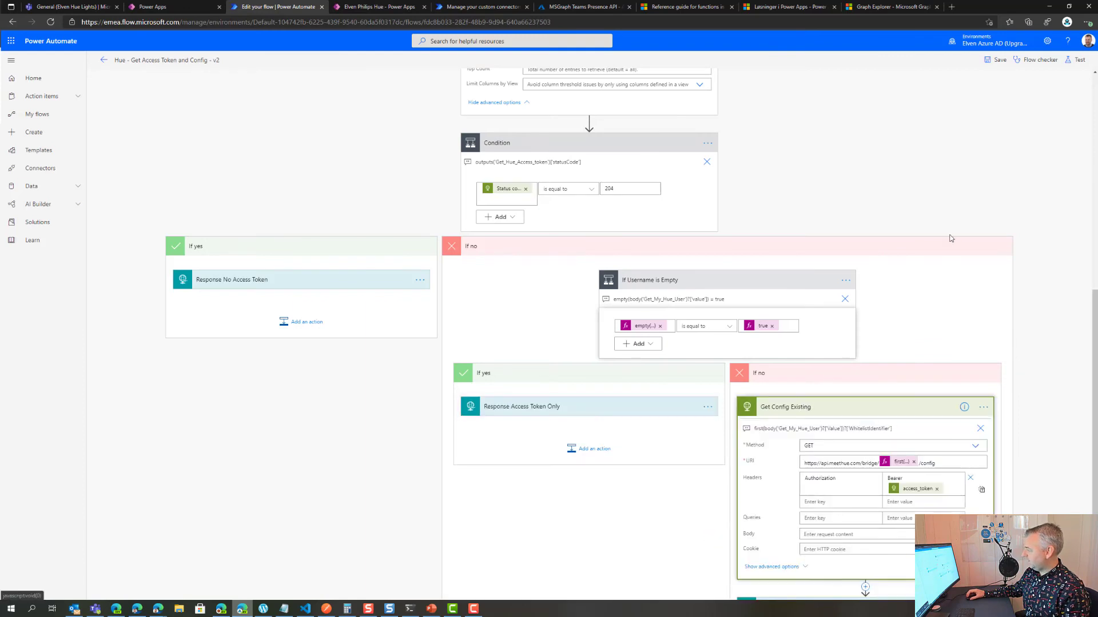
scroll(951, 239, down, 3)
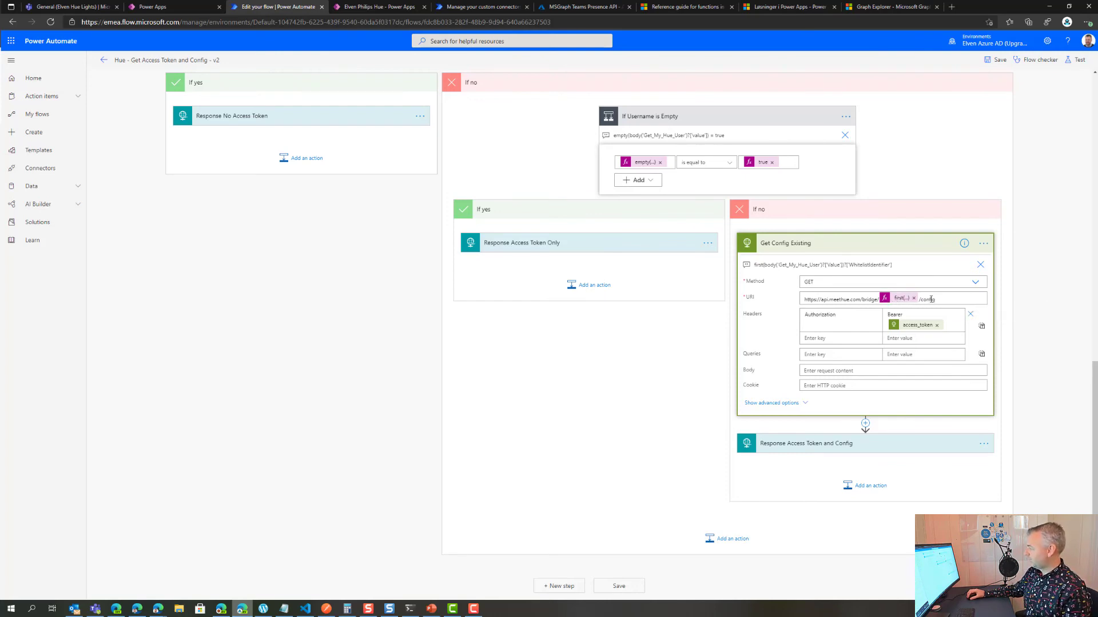
click(927, 301)
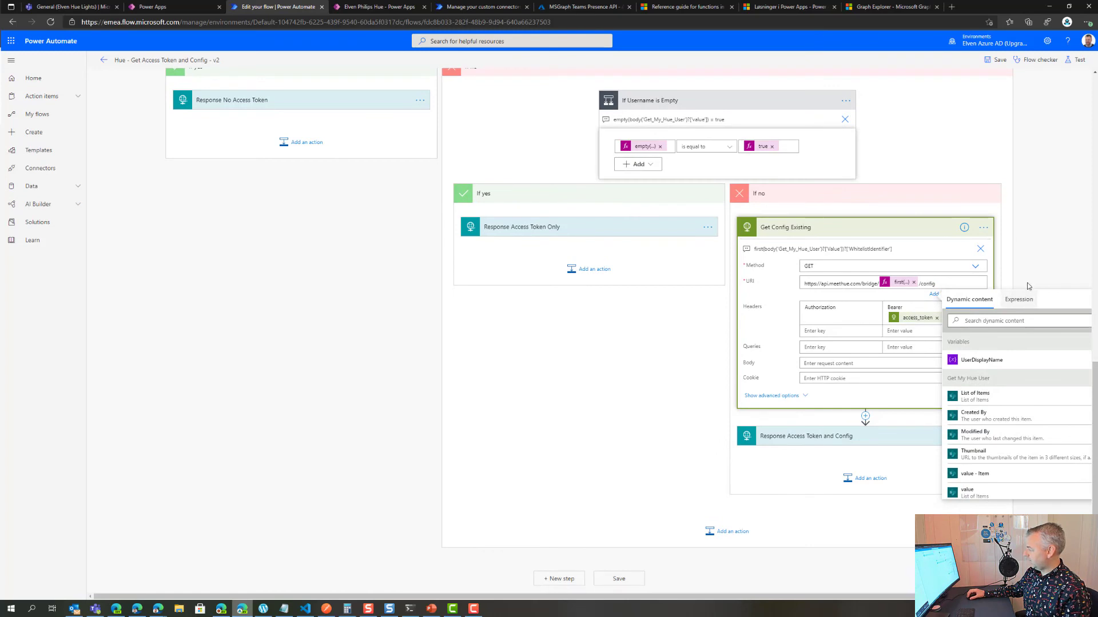
click(926, 266)
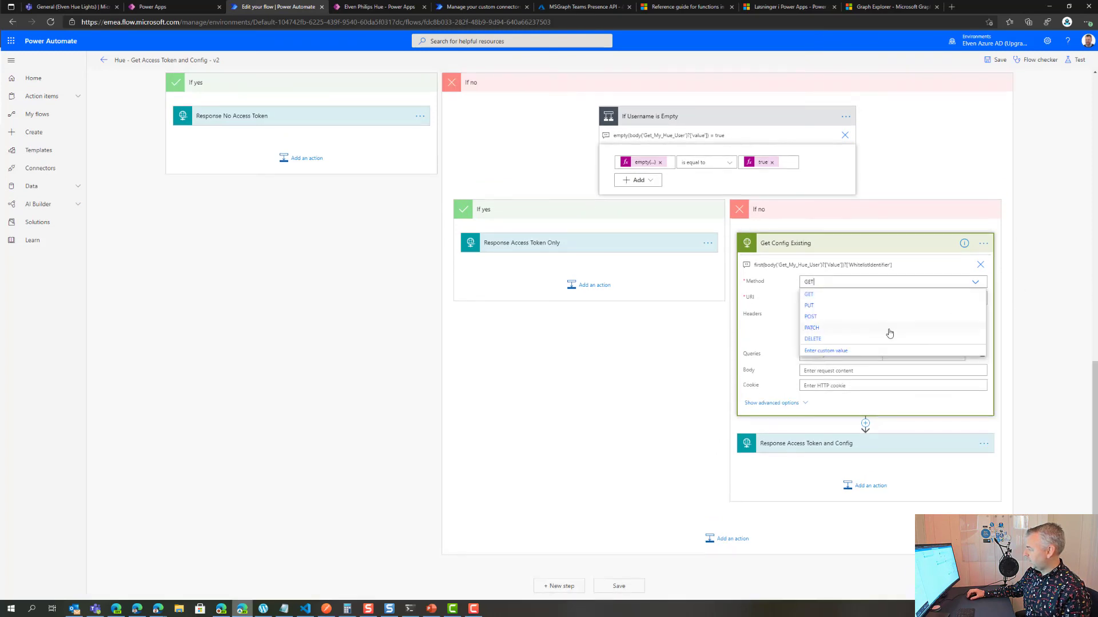
key(Escape)
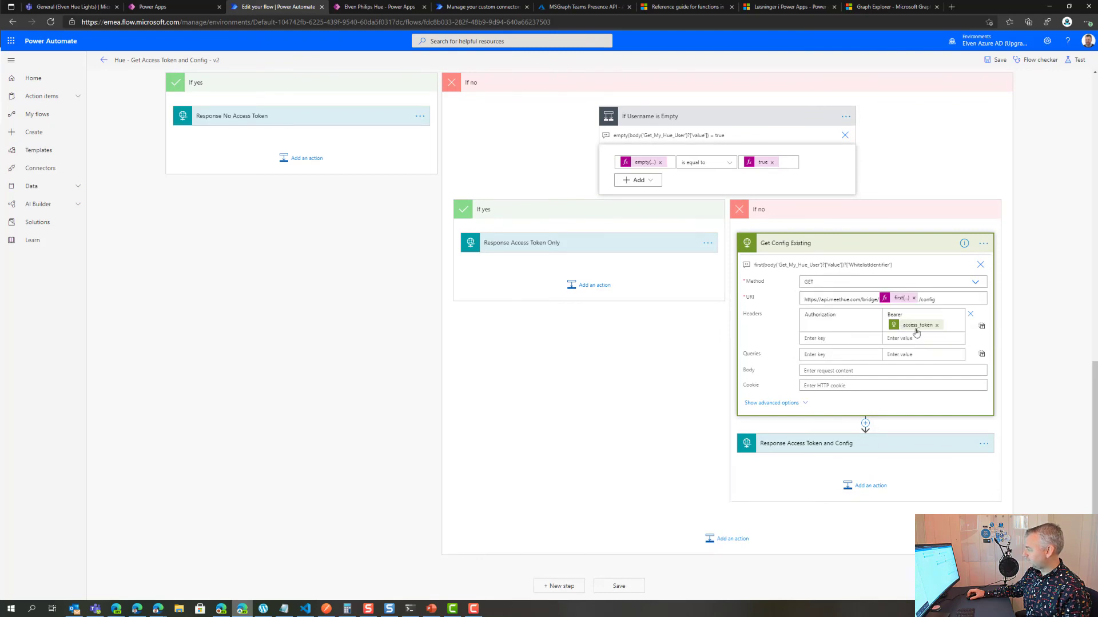
click(847, 453)
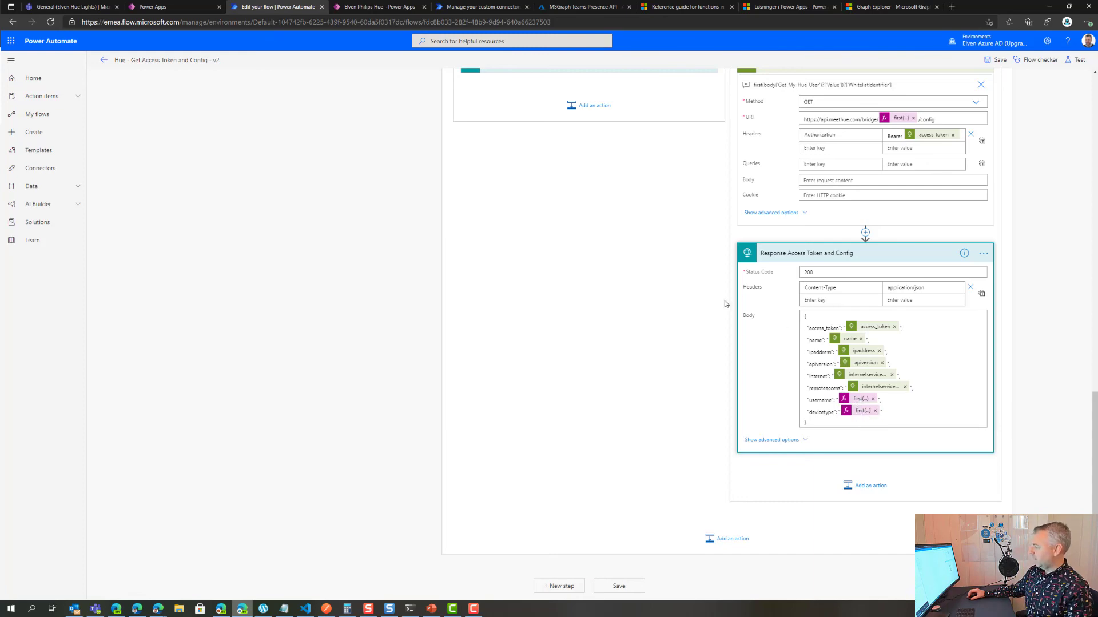
Collapse the PowerApps trigger and return to the Elven Philips Hue app showing the bridge details
scroll(726, 303, up, 6)
scroll(726, 301, up, 8)
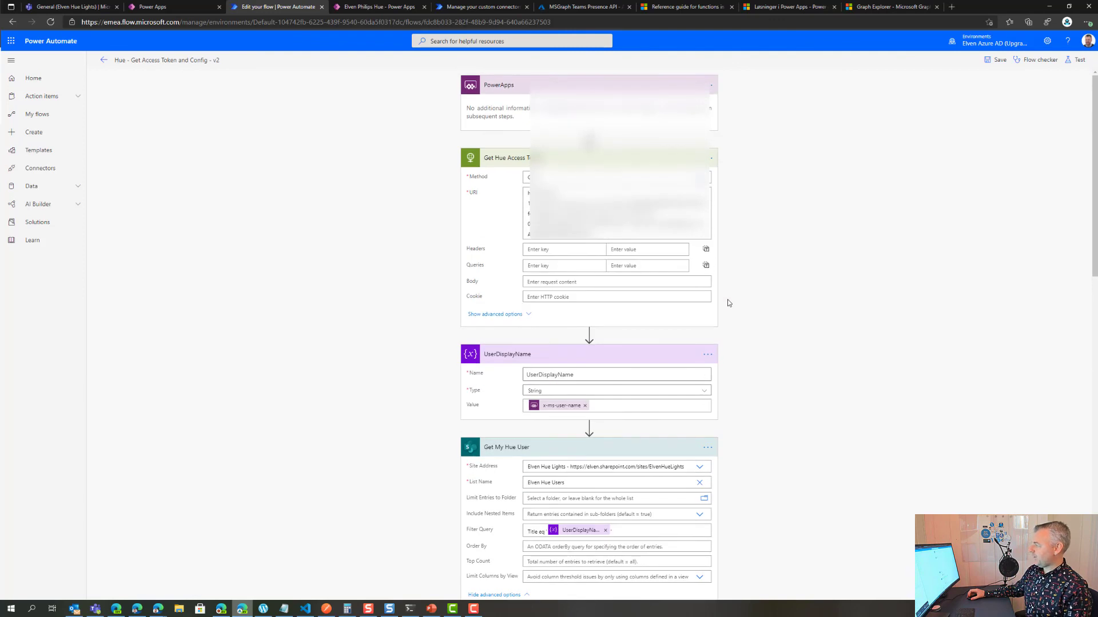
click(508, 91)
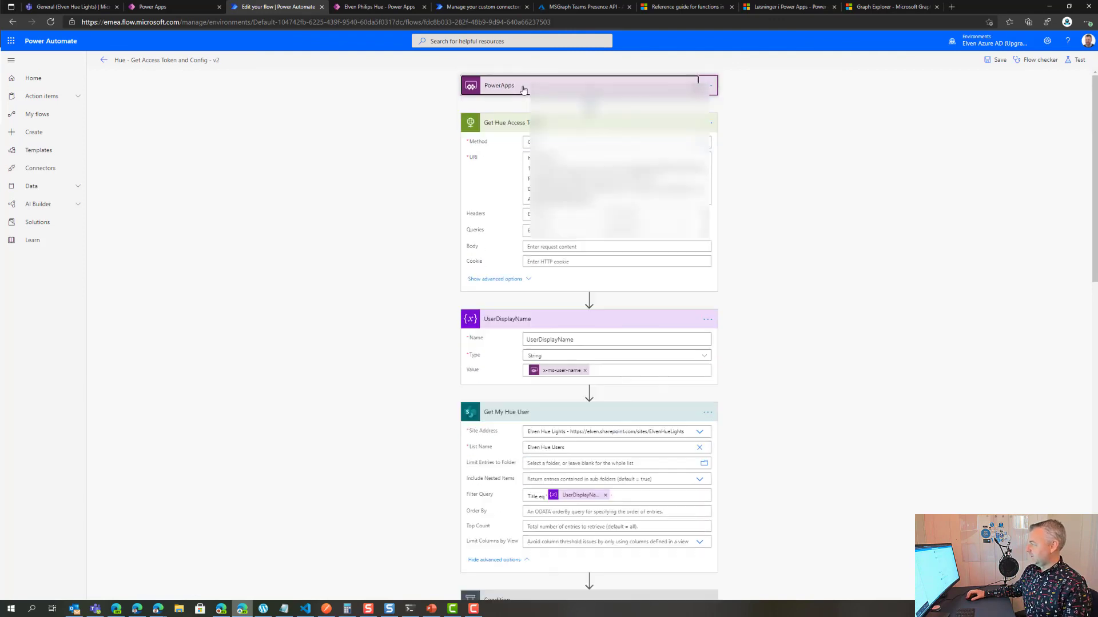
click(161, 6)
click(69, 6)
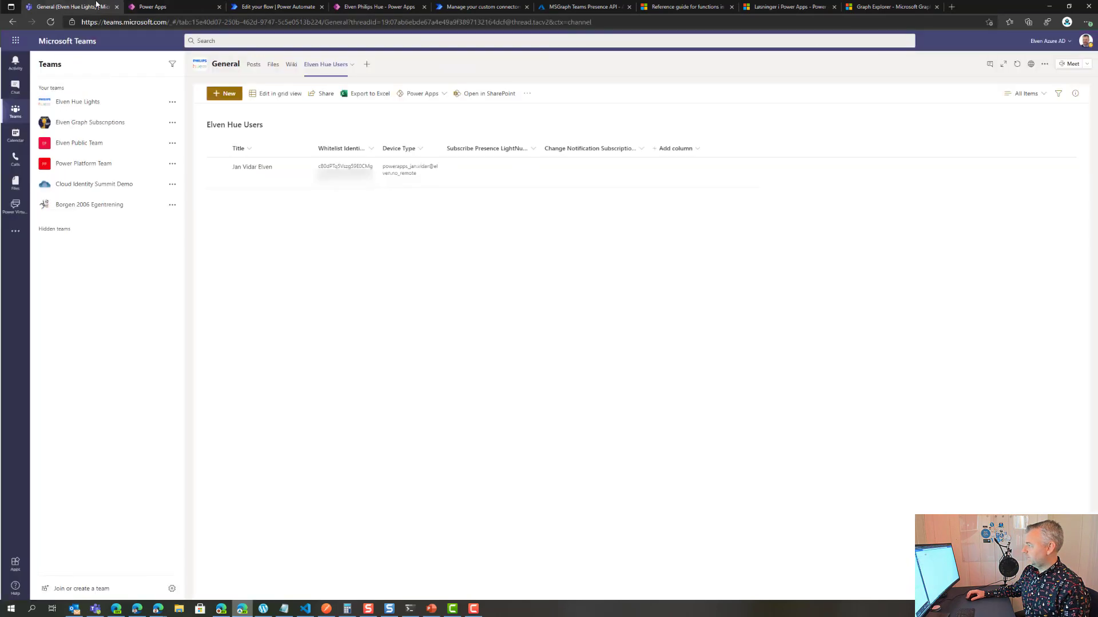
click(373, 7)
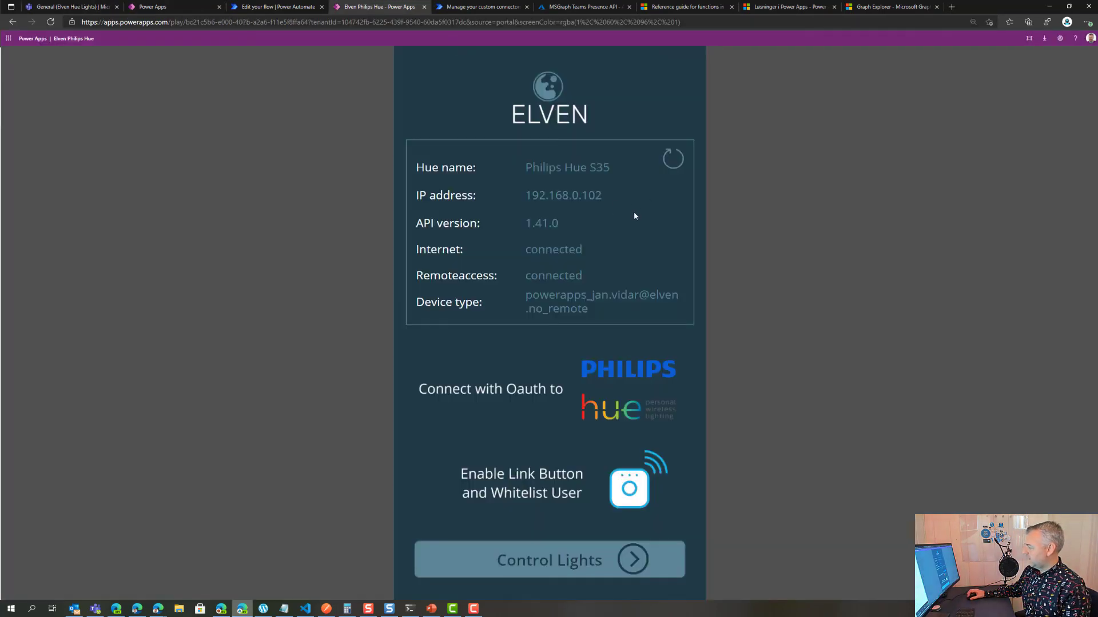